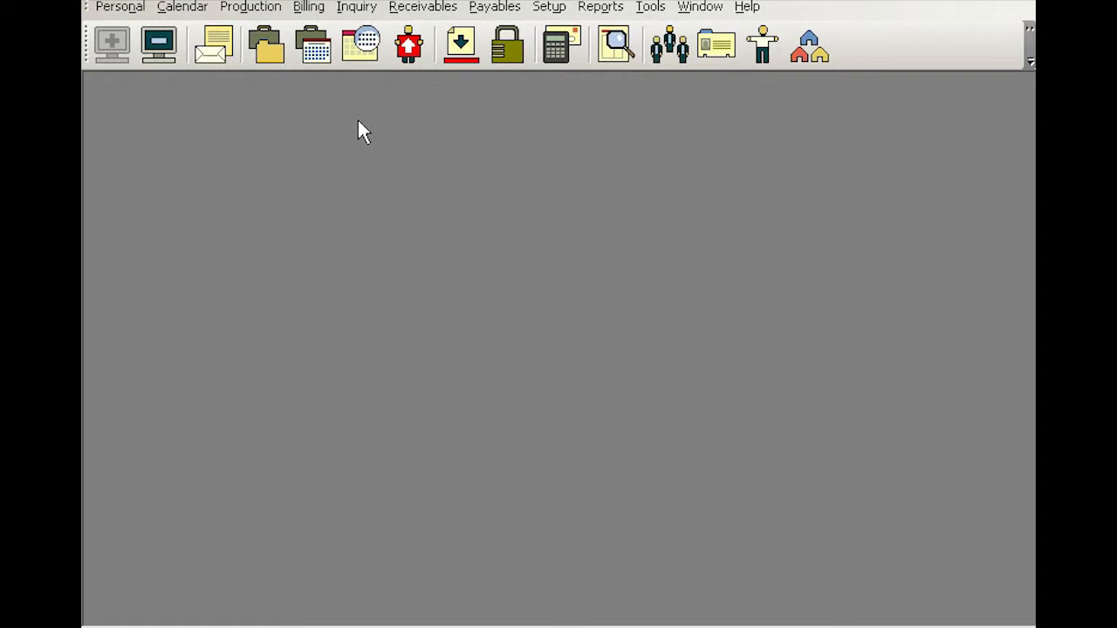
Step: Start a new void invoice transaction from the receivables' other transactions and look up invoice 6603
{"action": "left_click", "coordinate": [424, 7]}
{"action": "mouse_move", "coordinate": [451, 44]}
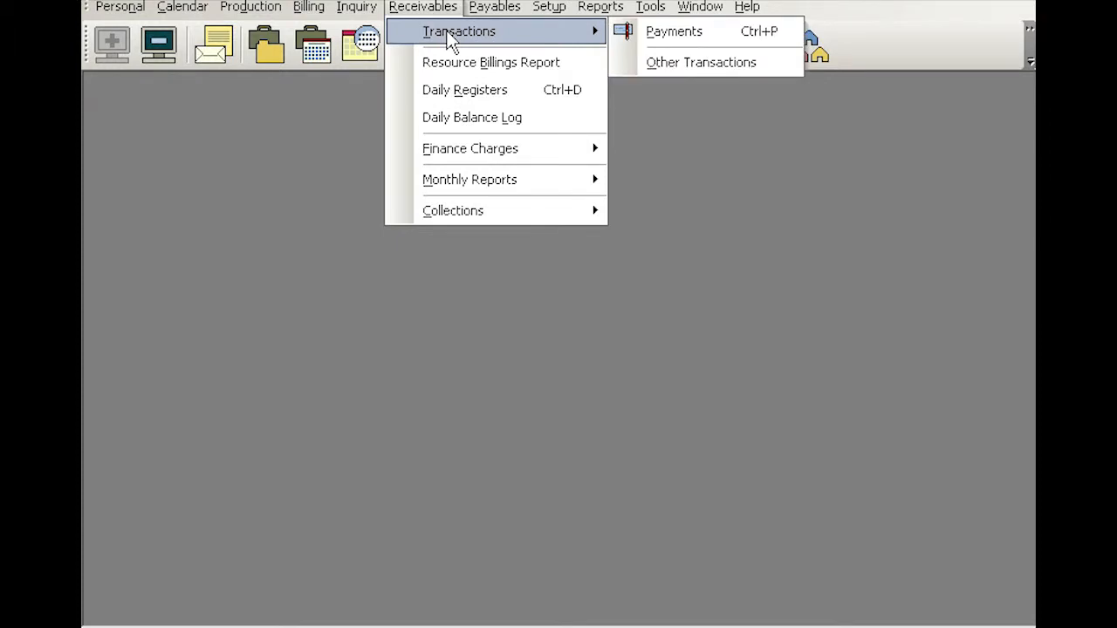
{"action": "left_click", "coordinate": [706, 64]}
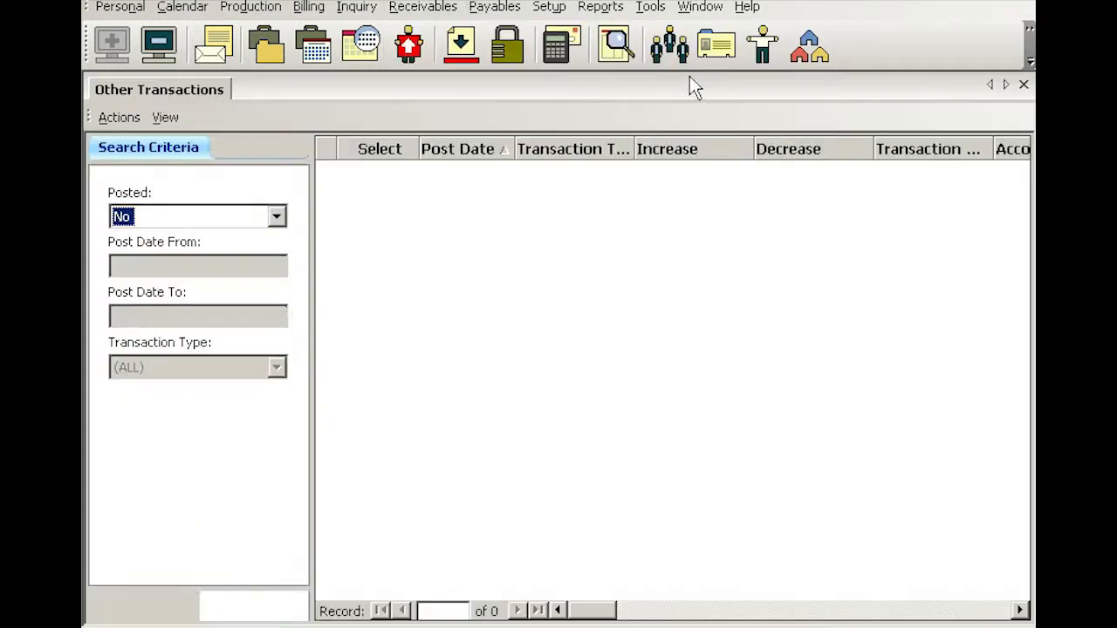
{"action": "right_click", "coordinate": [494, 219]}
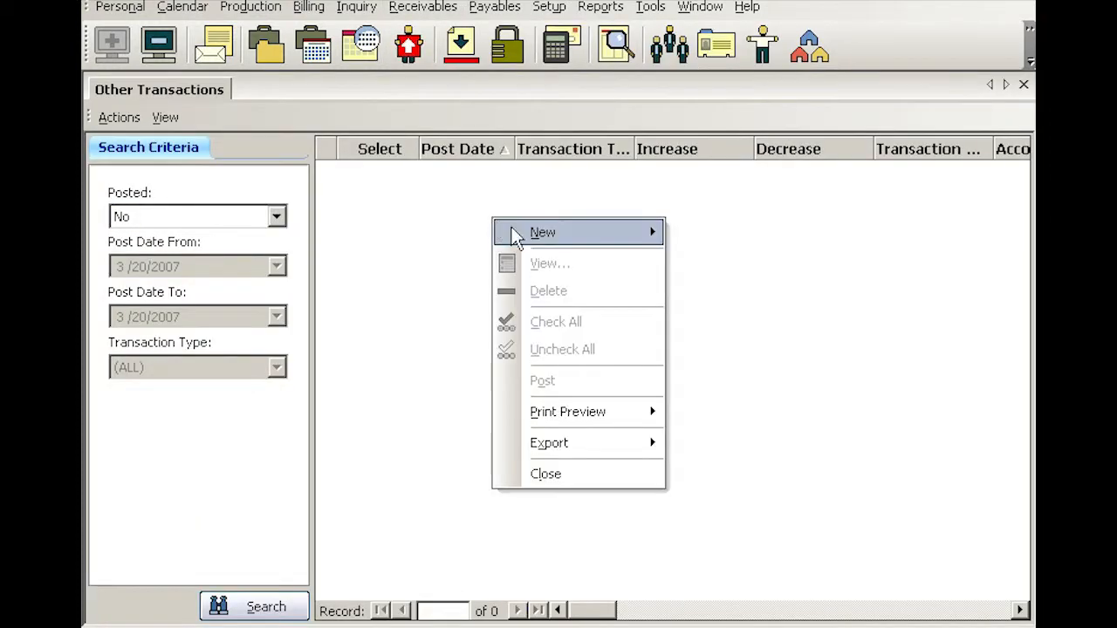
{"action": "mouse_move", "coordinate": [545, 237]}
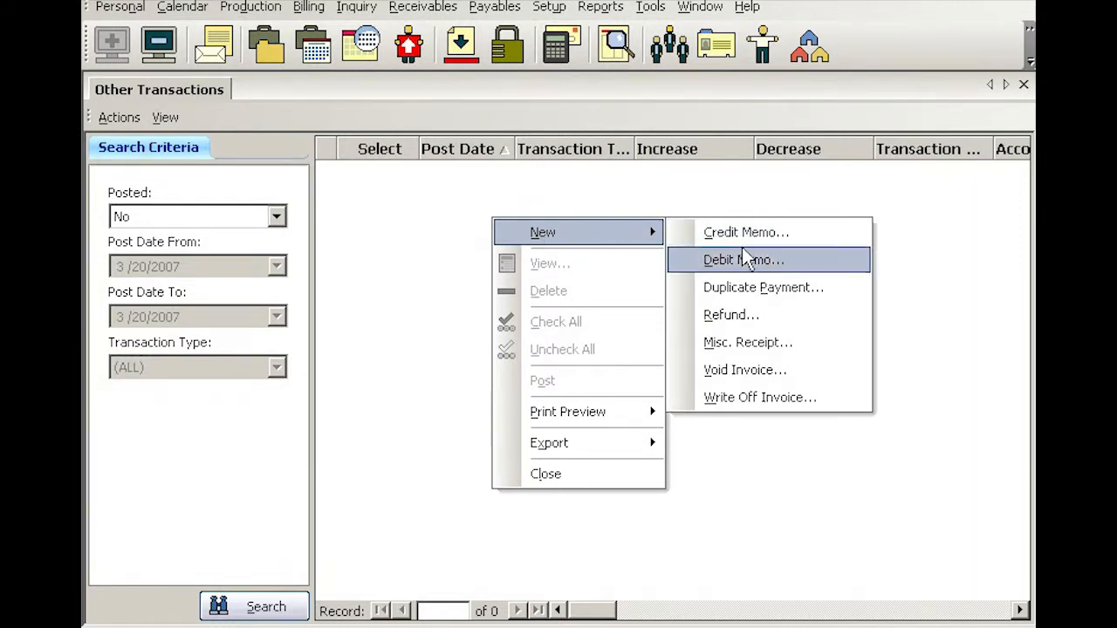
{"action": "left_click", "coordinate": [737, 373]}
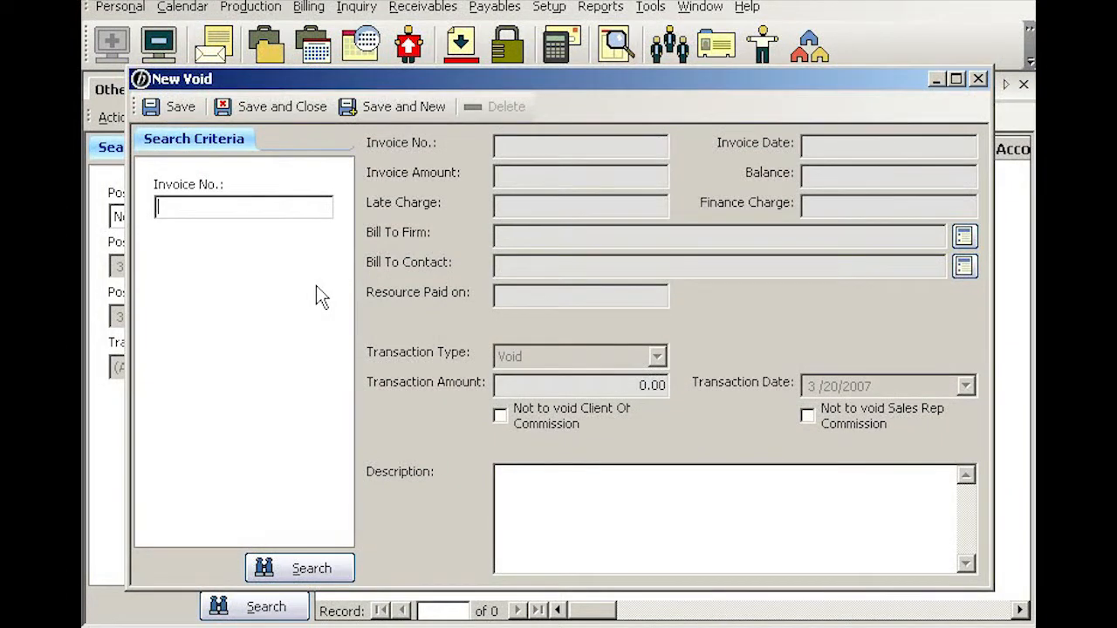
{"action": "type", "text": "6603"}
{"action": "key", "text": "Return"}
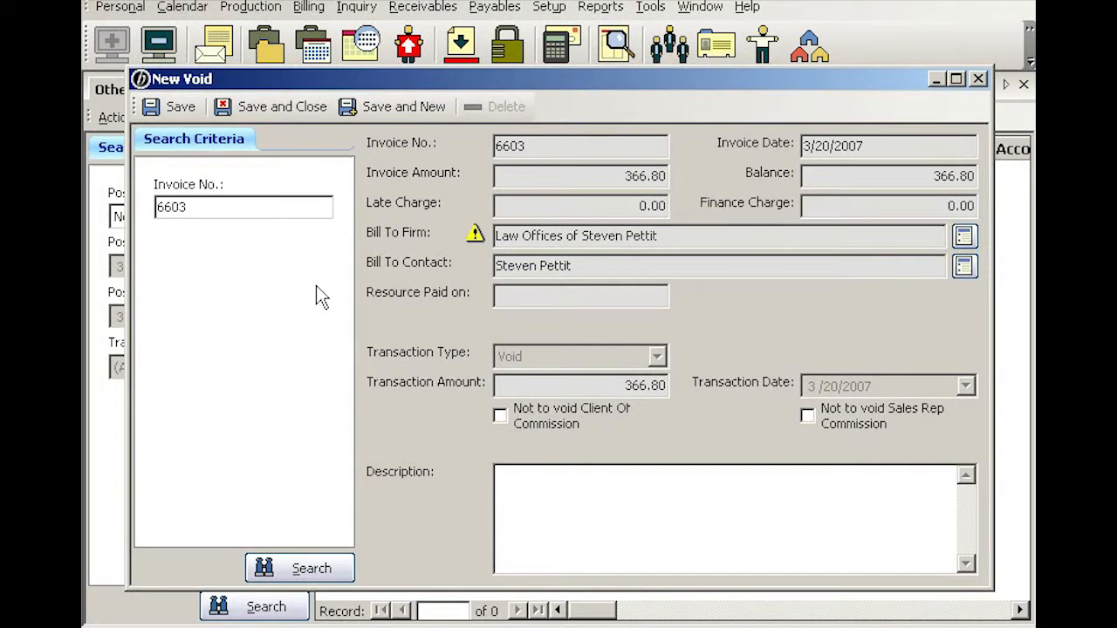
Step: Enter the void's description as "Used wrong rates, rebilled." and save and close the transaction
{"action": "triple_click", "coordinate": [591, 269]}
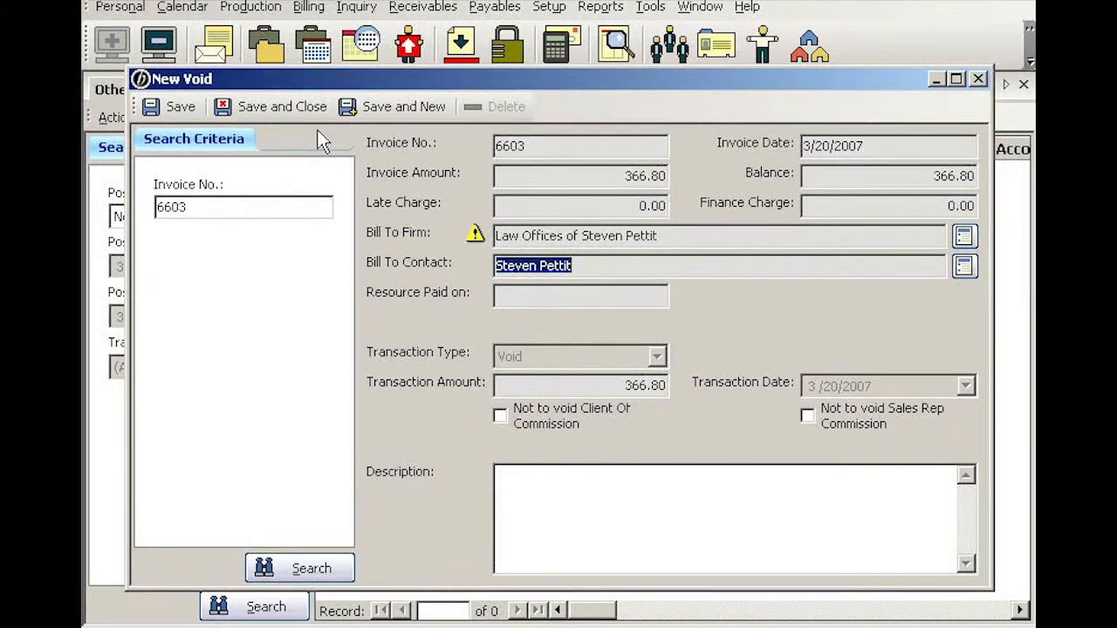
{"action": "left_click", "coordinate": [511, 473]}
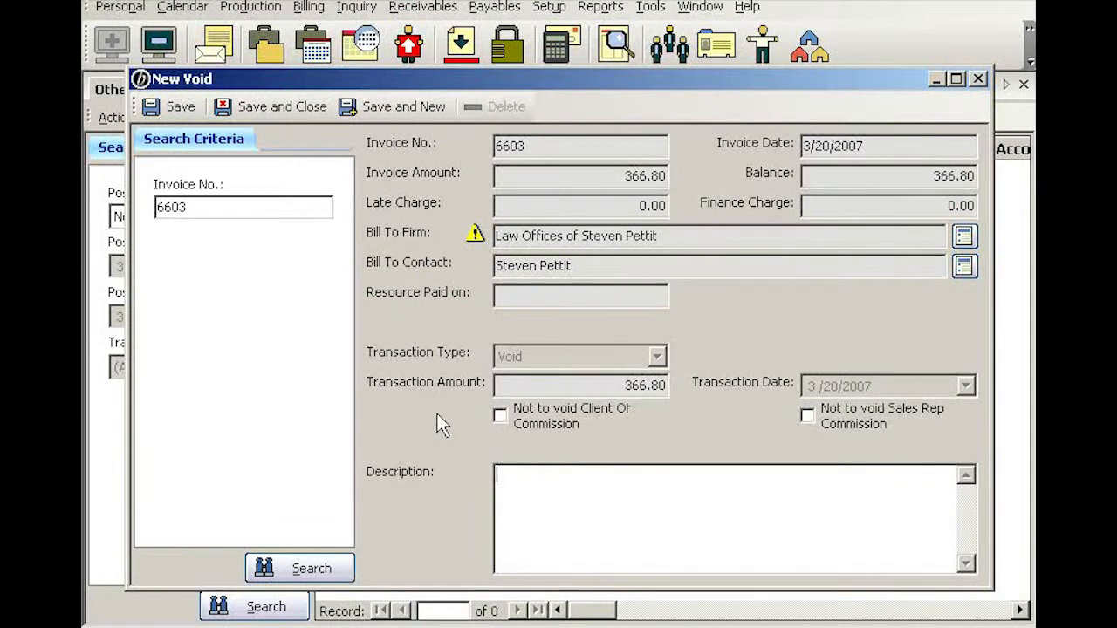
{"action": "type", "text": "Used wrong rates, rebilled."}
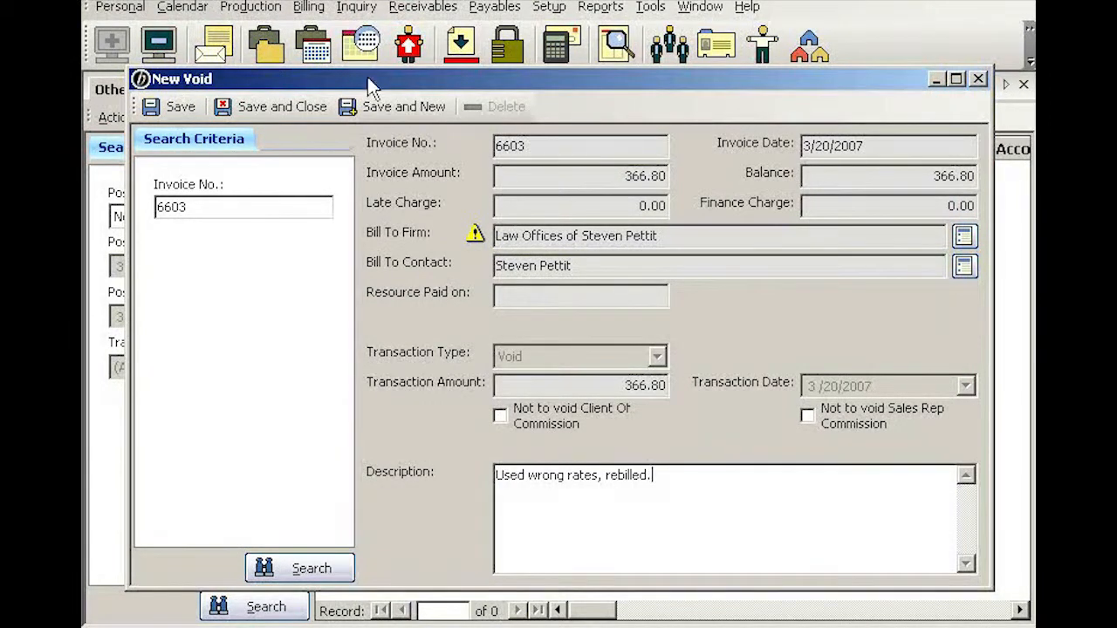
{"action": "left_click", "coordinate": [280, 106]}
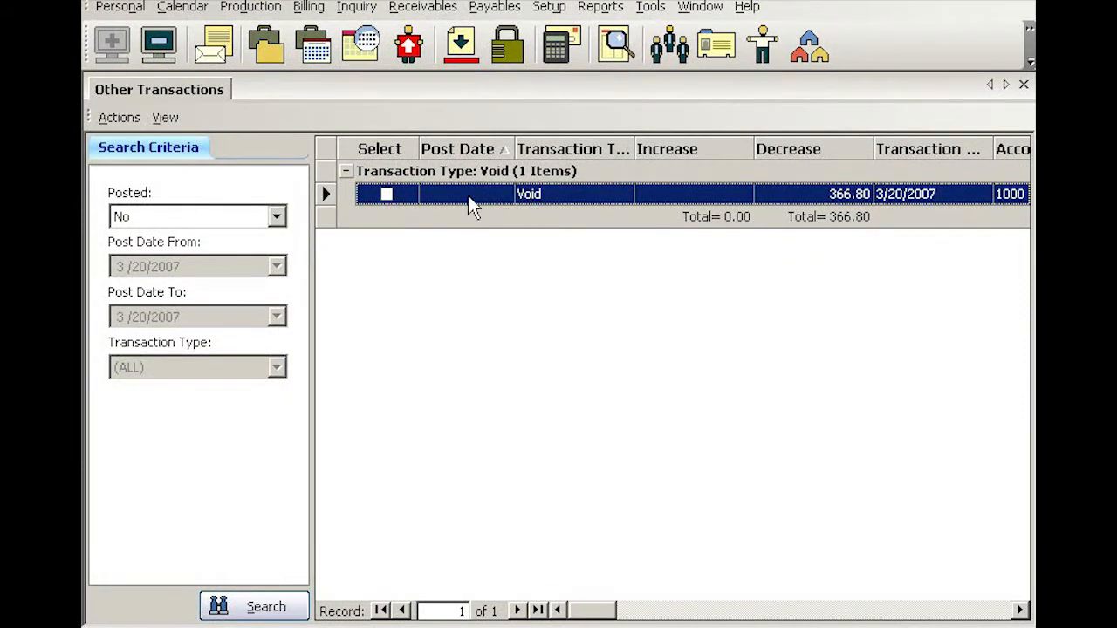
Step: Mark the unposted void transaction in the list and post it
{"action": "left_click", "coordinate": [387, 193]}
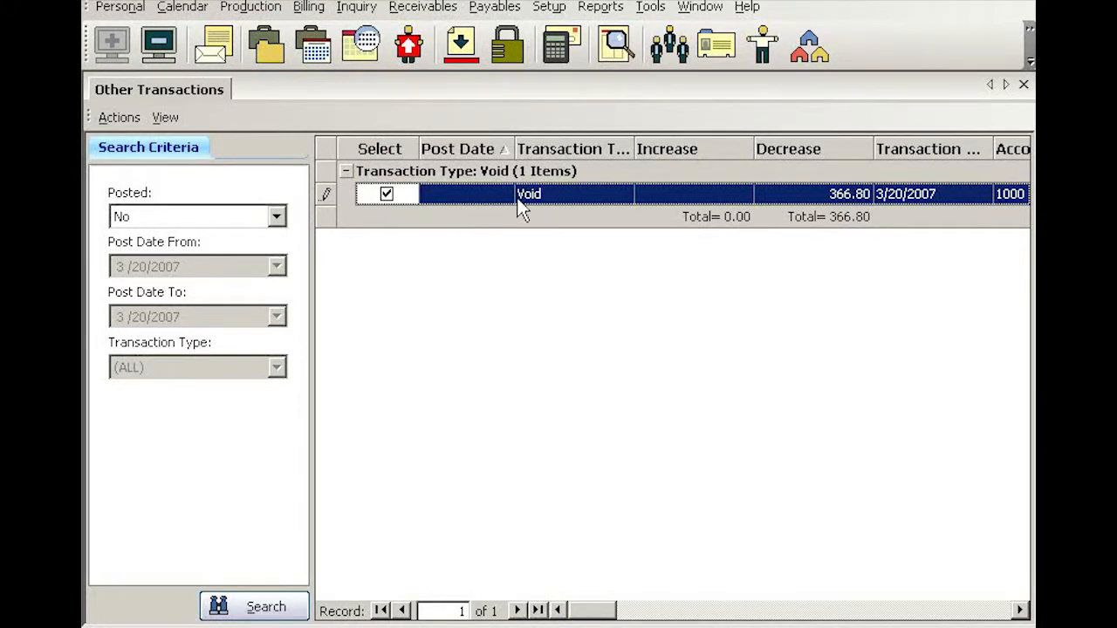
{"action": "right_click", "coordinate": [593, 197]}
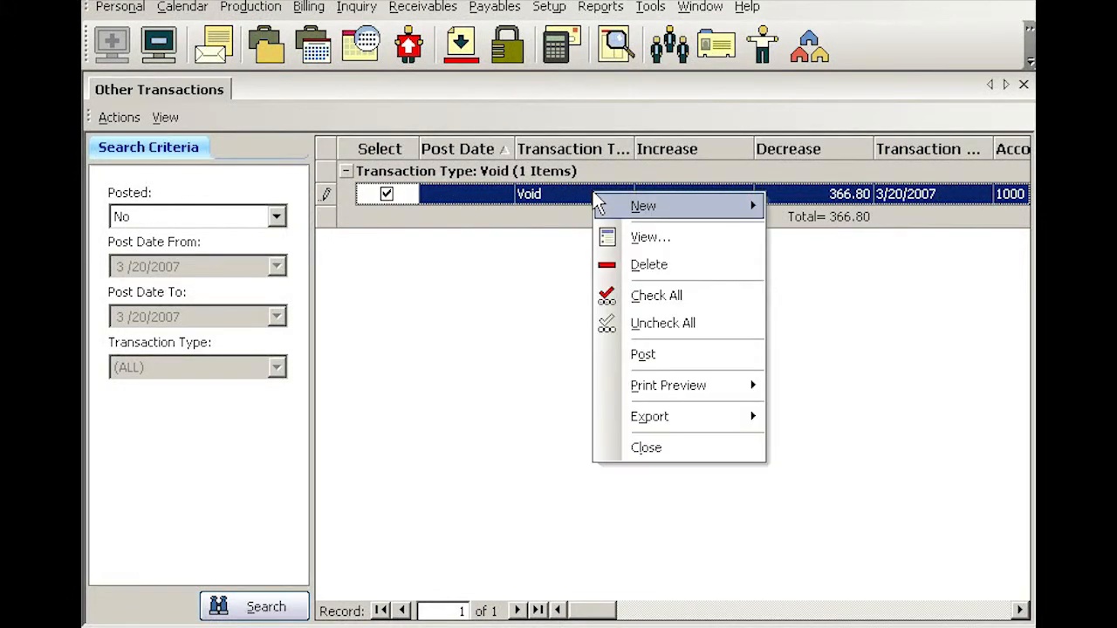
{"action": "left_click", "coordinate": [651, 354]}
{"action": "left_click", "coordinate": [513, 377]}
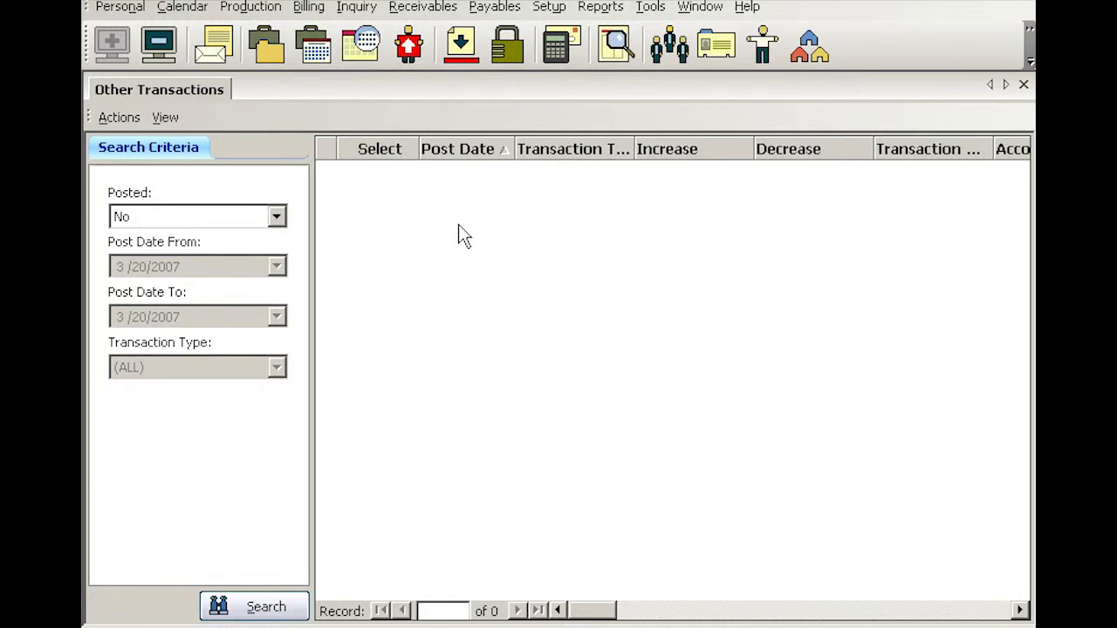
Step: Look up job 11655 in Turn-in and open its record for viewing
{"action": "left_click", "coordinate": [463, 48]}
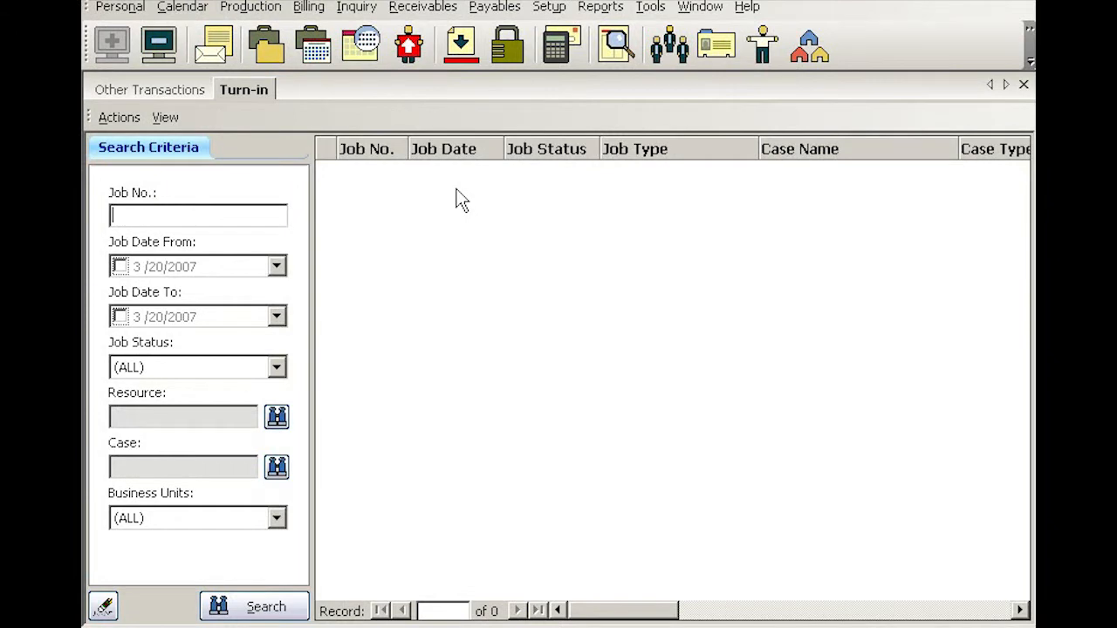
{"action": "type", "text": "11655"}
{"action": "key", "text": "Return"}
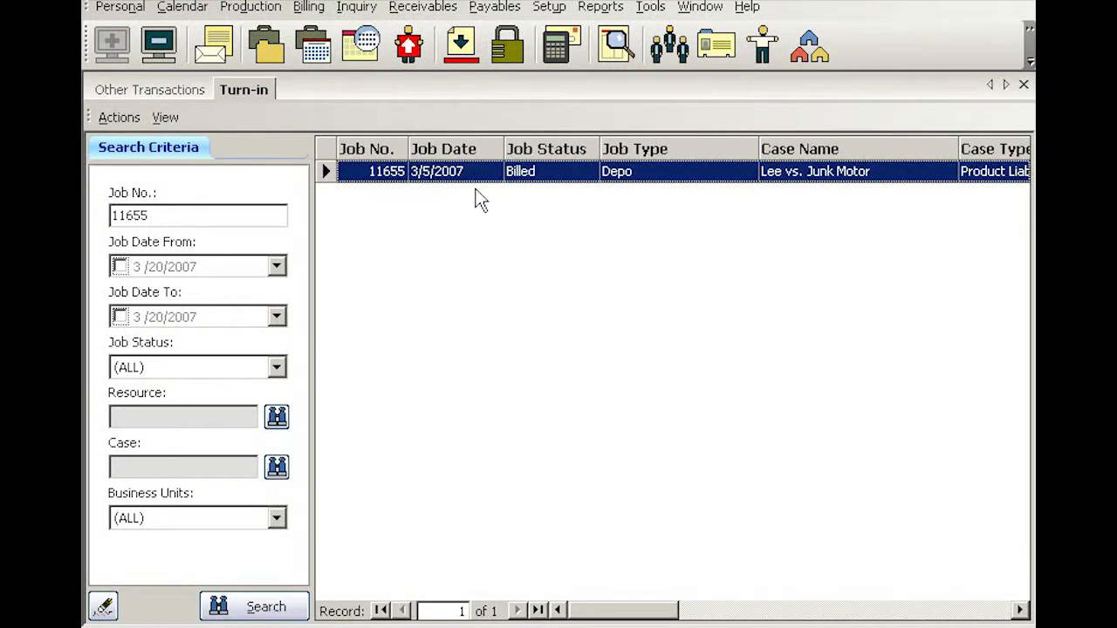
{"action": "right_click", "coordinate": [563, 183]}
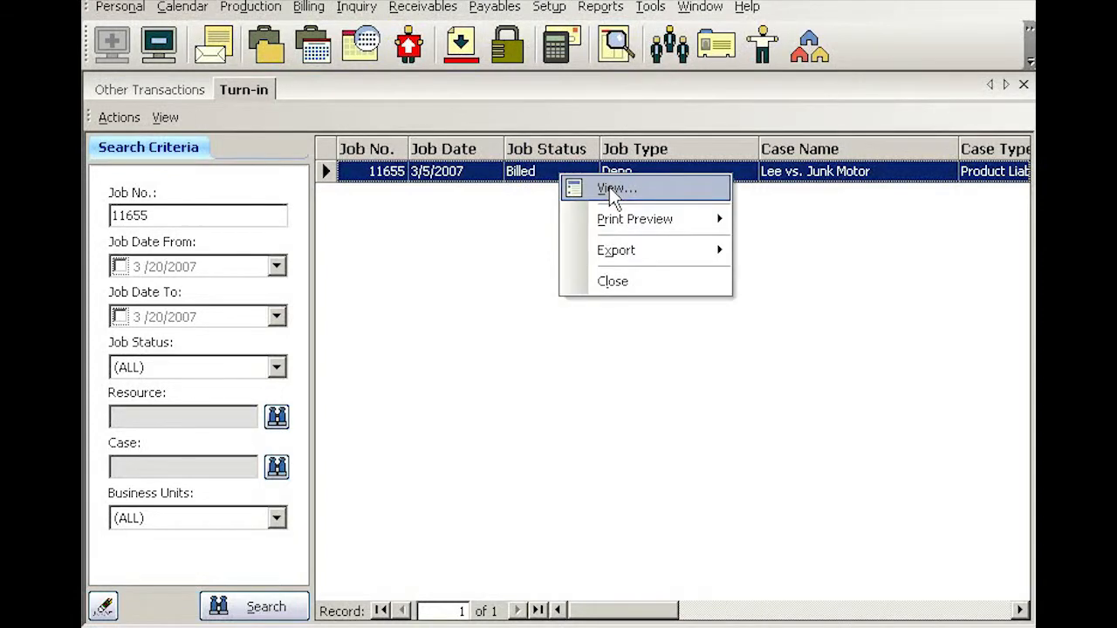
{"action": "left_click", "coordinate": [609, 186]}
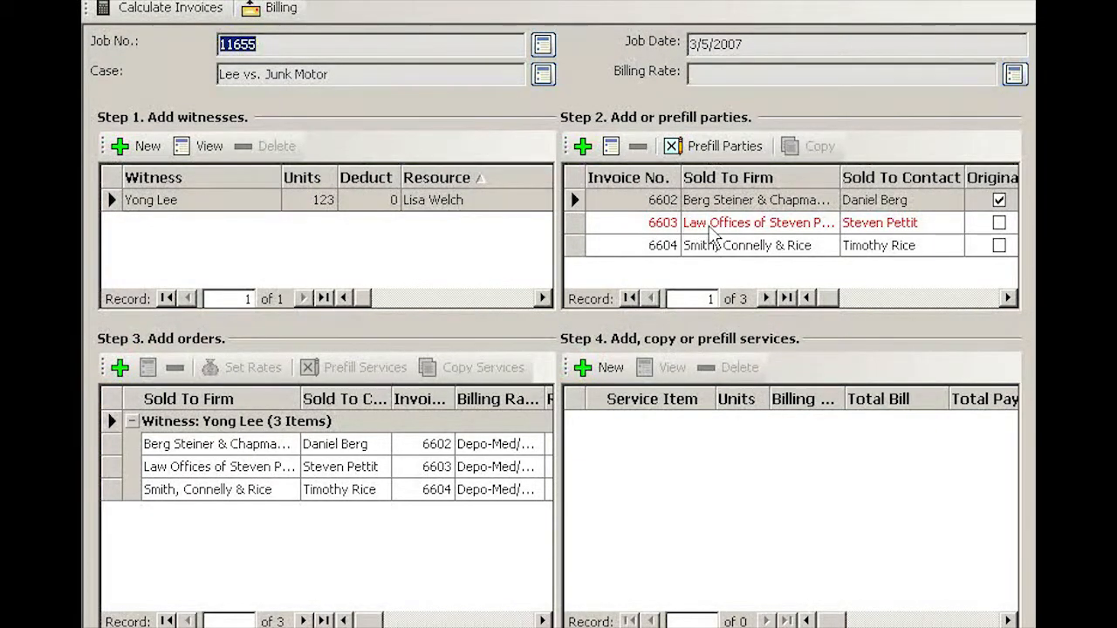
Step: Check the invoice details of the job's parties and copy the voided invoice 6603 to a new invoice
{"action": "left_click", "coordinate": [993, 299]}
{"action": "left_click", "coordinate": [994, 299]}
{"action": "left_click", "coordinate": [993, 299]}
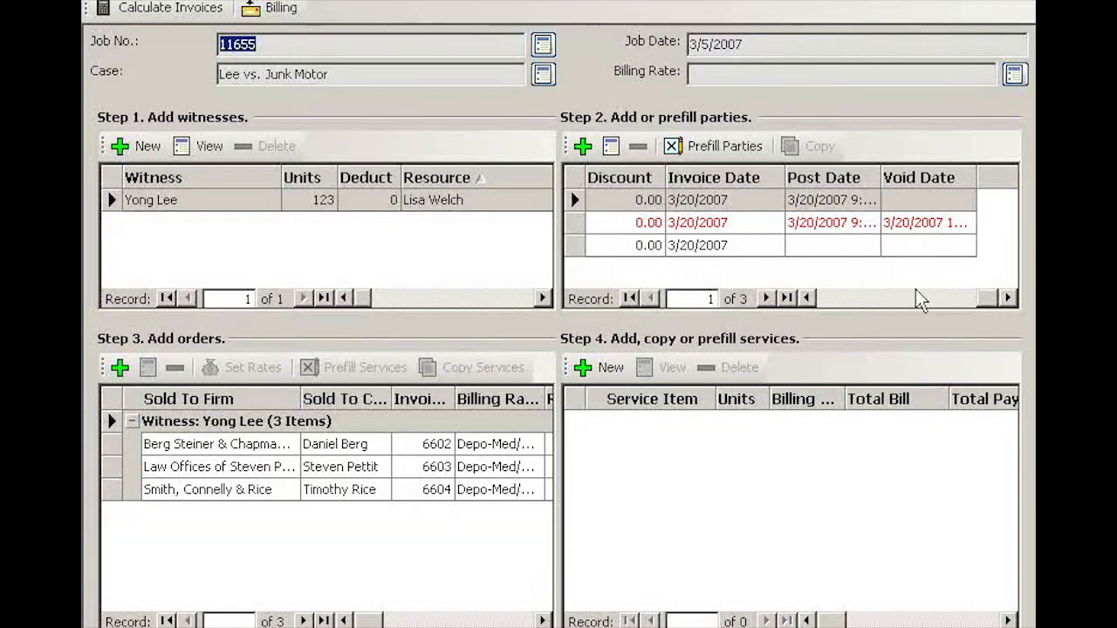
{"action": "left_click", "coordinate": [831, 301]}
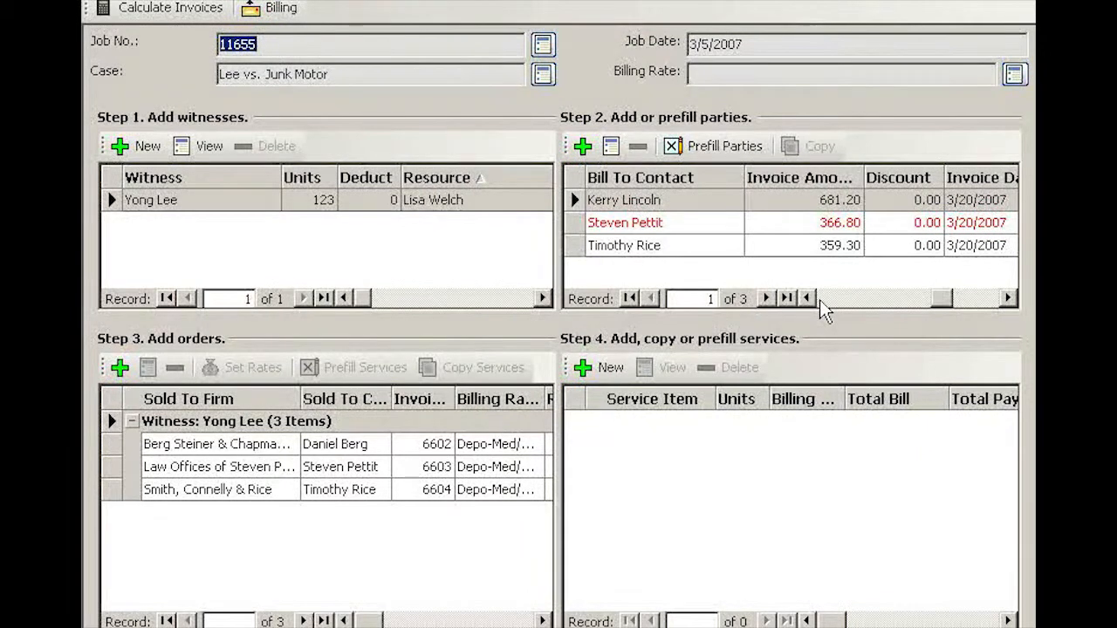
{"action": "left_click", "coordinate": [826, 306]}
{"action": "left_click", "coordinate": [826, 307]}
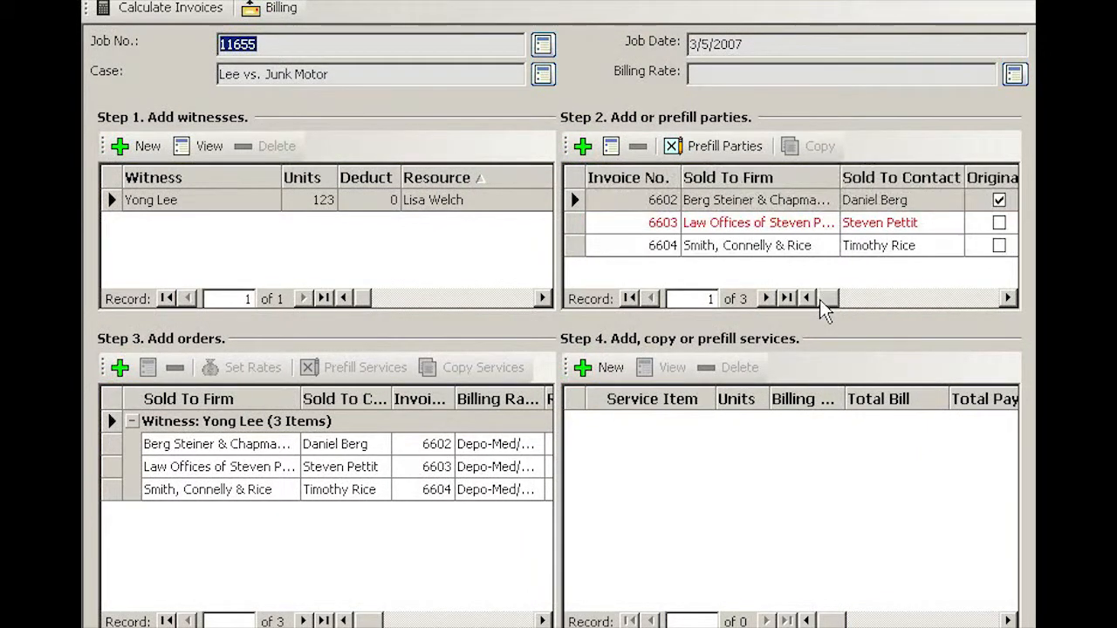
{"action": "left_click", "coordinate": [790, 228]}
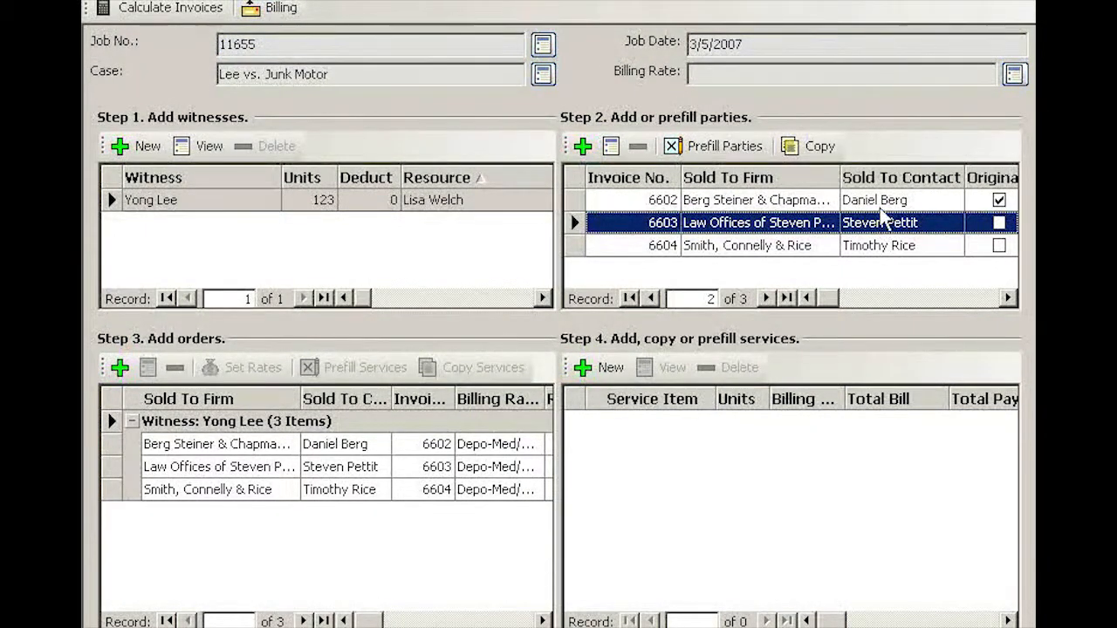
{"action": "left_click", "coordinate": [818, 151]}
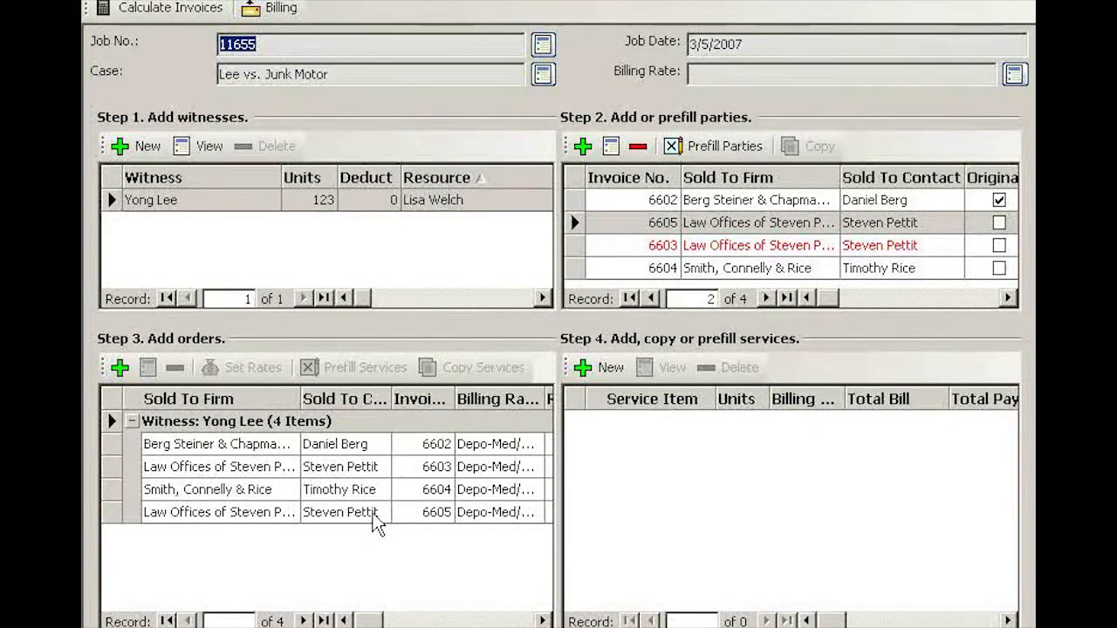
Step: Override the billing rate of the Copy service on order 6605 with 2.15, then save and close the service
{"action": "left_click", "coordinate": [407, 514]}
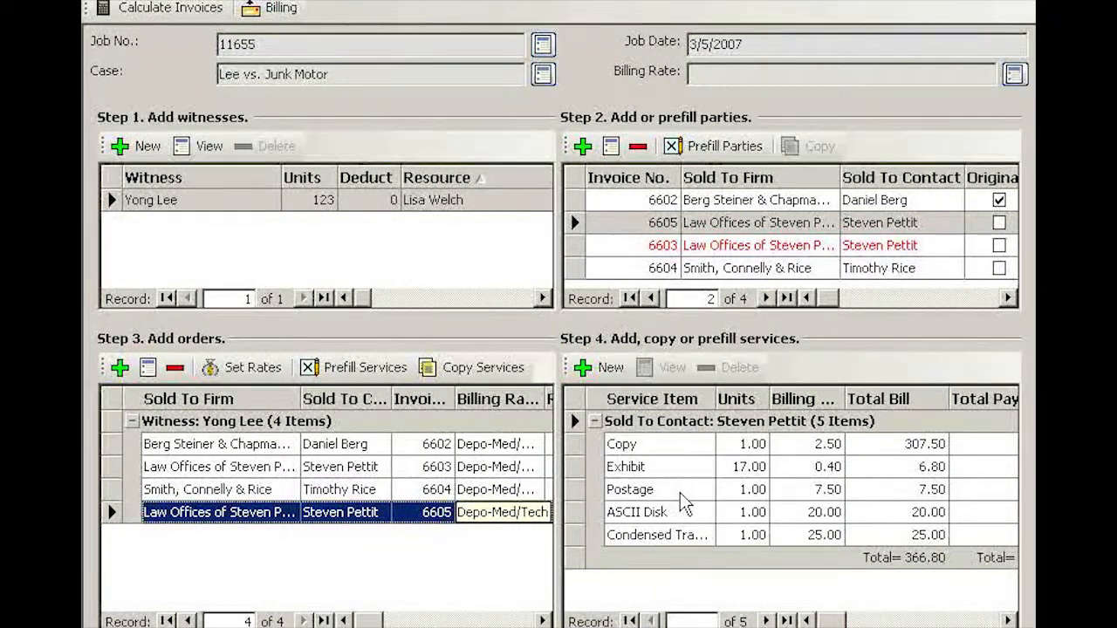
{"action": "left_click", "coordinate": [683, 447]}
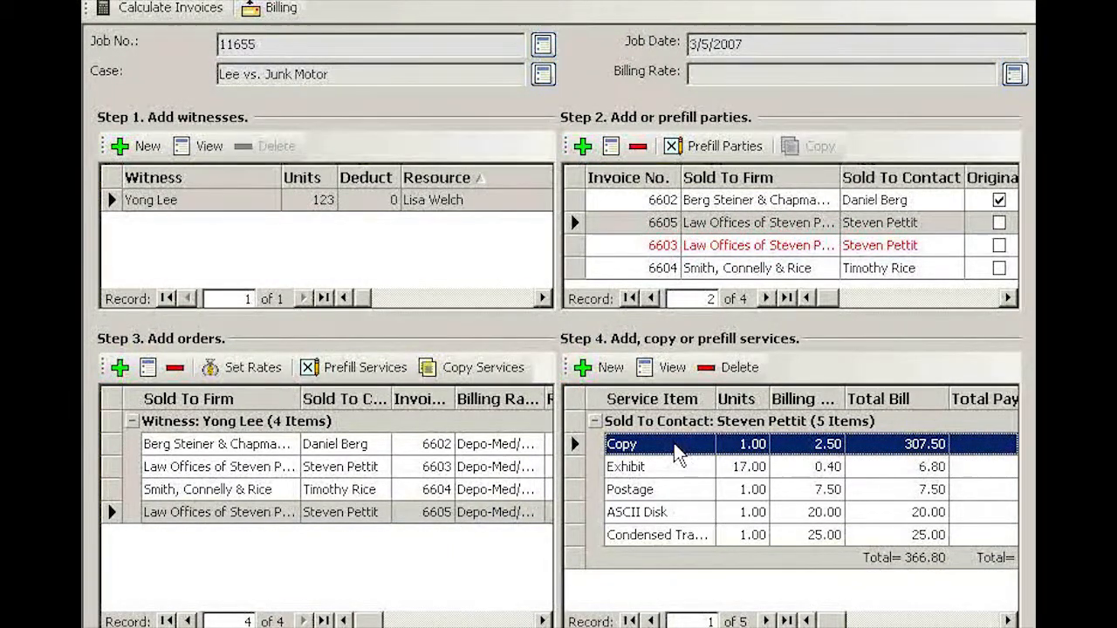
{"action": "left_click", "coordinate": [672, 367]}
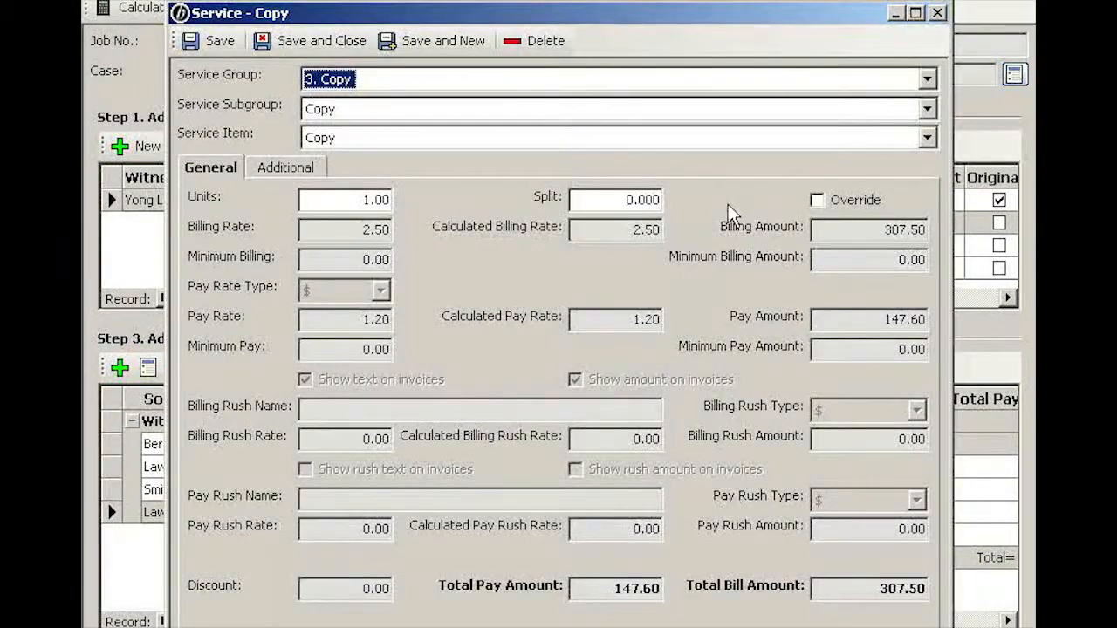
{"action": "left_click", "coordinate": [816, 201]}
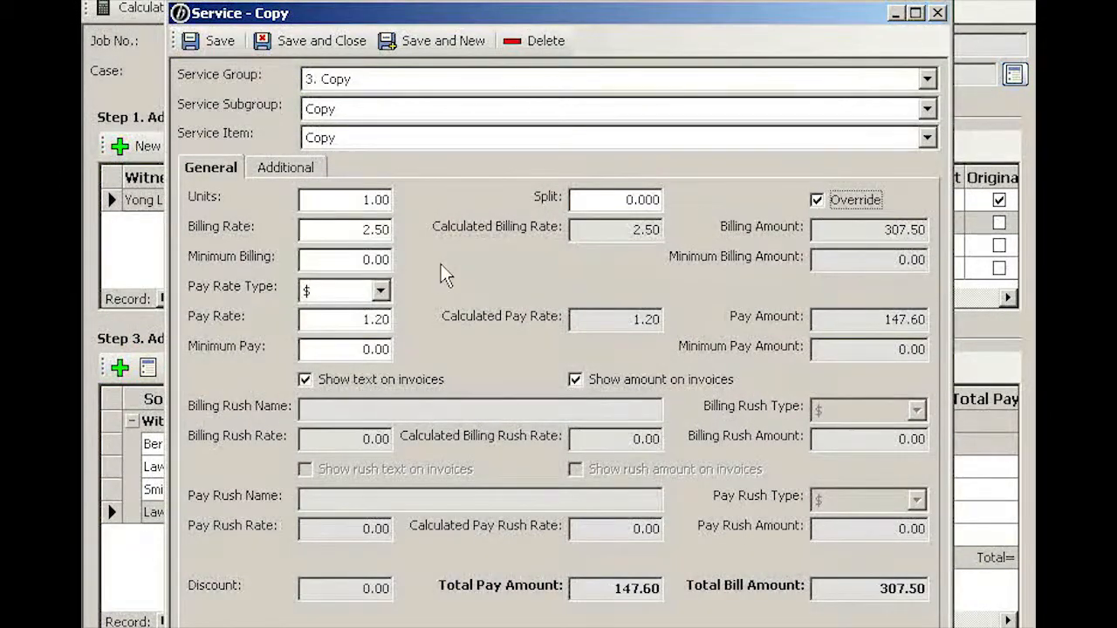
{"action": "key", "text": "Tab"}
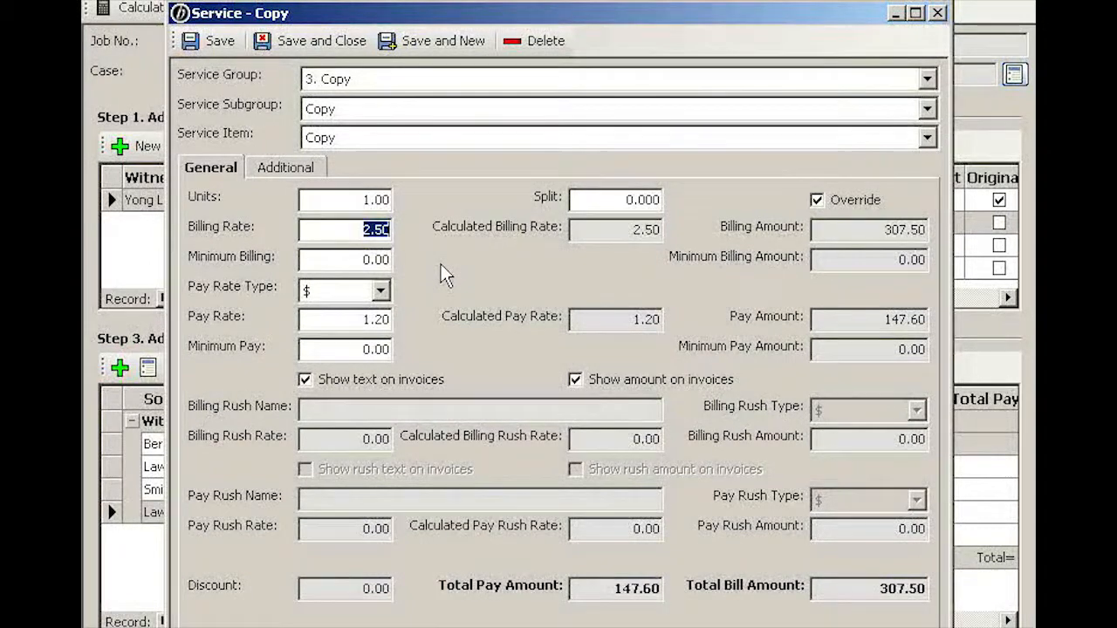
{"action": "type", "text": "2.15"}
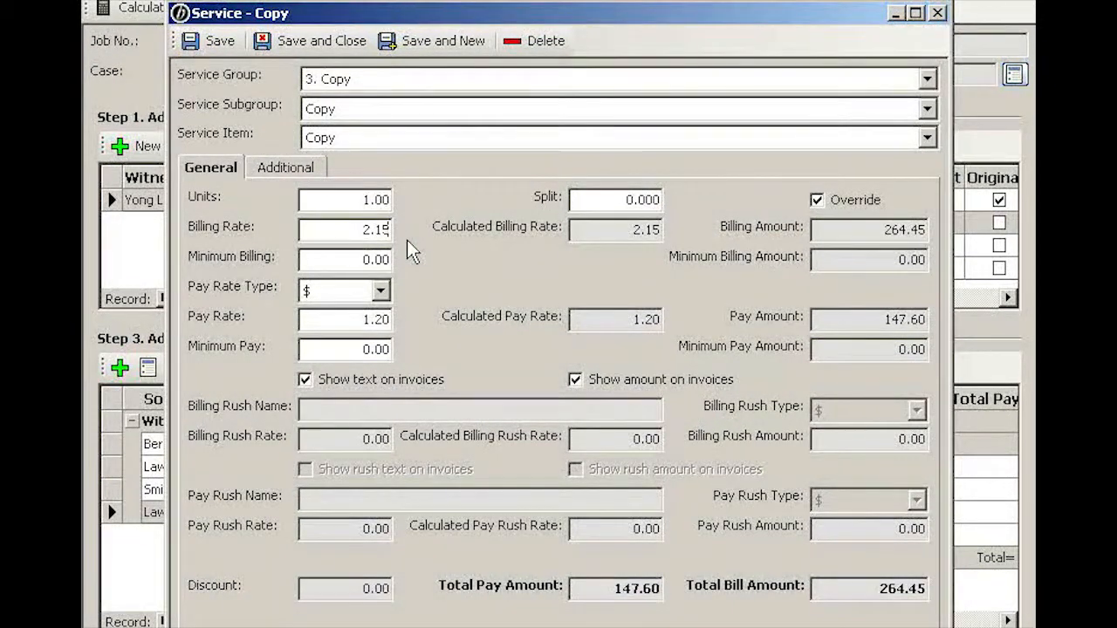
{"action": "left_click", "coordinate": [319, 40]}
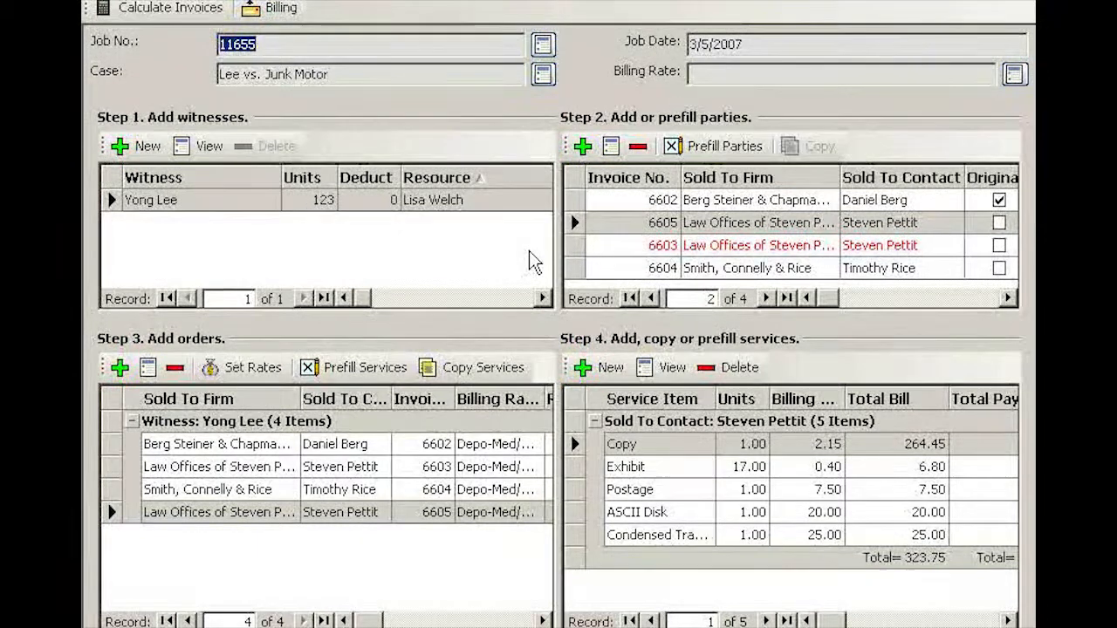
Step: Select the voided invoice 6603 in the job's list of parties
{"action": "left_click", "coordinate": [625, 249]}
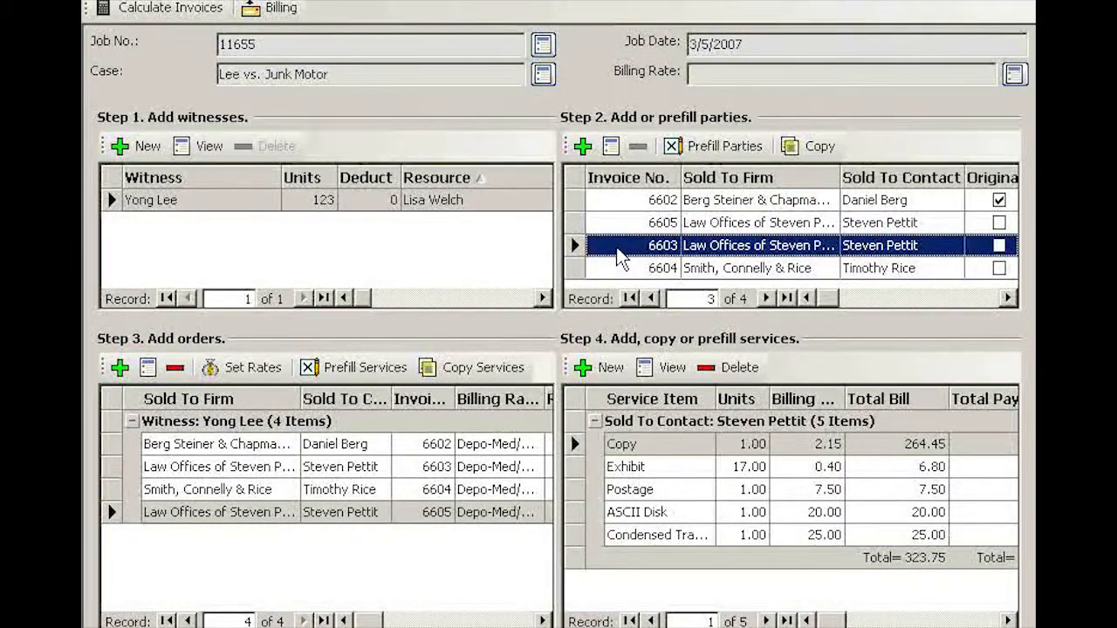